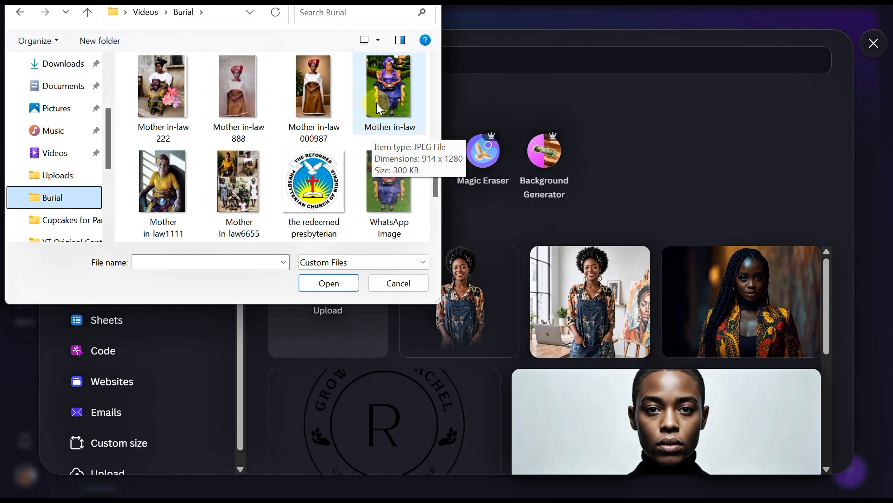
Upload the "Mother in-law" photo and create a new design from it.
{"action": "double_click", "coordinate": [379, 109]}
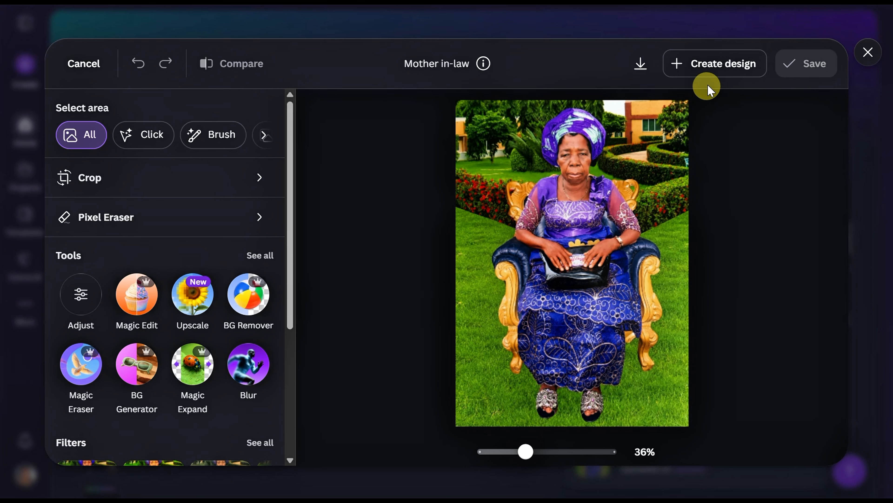
{"action": "left_click", "coordinate": [714, 68]}
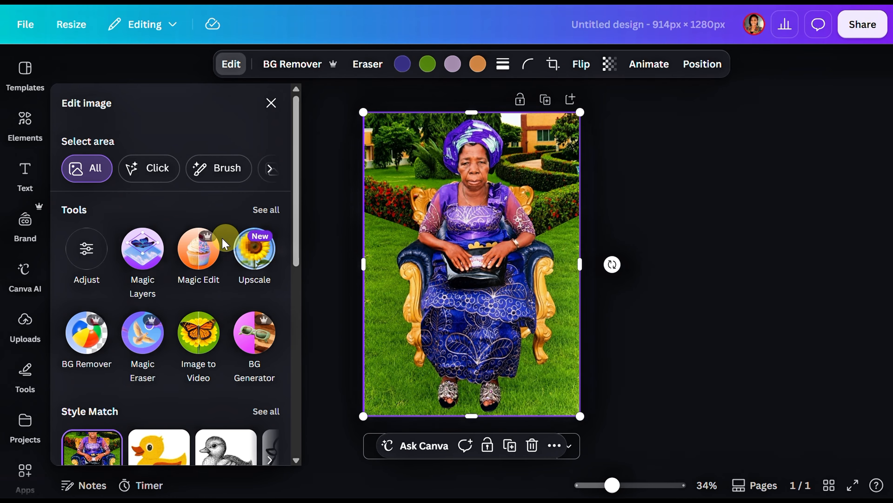
Use Magic Grab to select the seated woman together with all parts of the armchair and separate them from the background.
{"action": "left_click", "coordinate": [266, 213]}
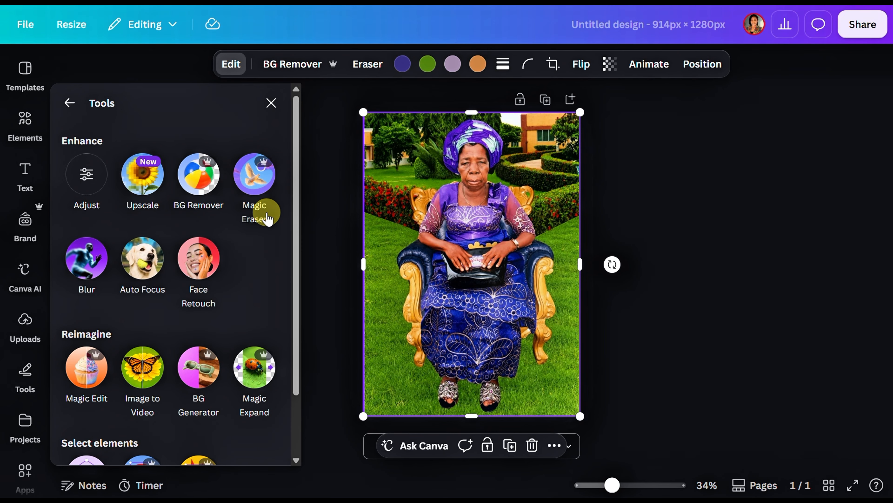
{"action": "scroll", "coordinate": [229, 248], "scroll_direction": "down", "scroll_amount": 2}
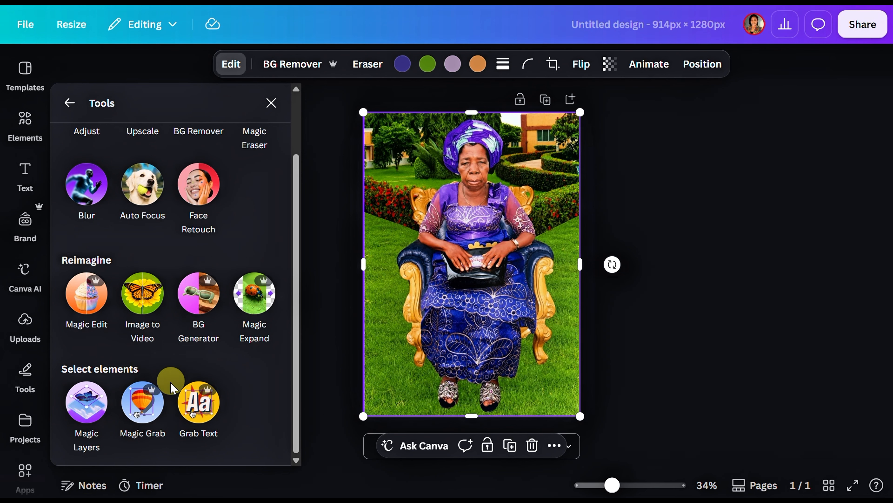
{"action": "left_click", "coordinate": [152, 416]}
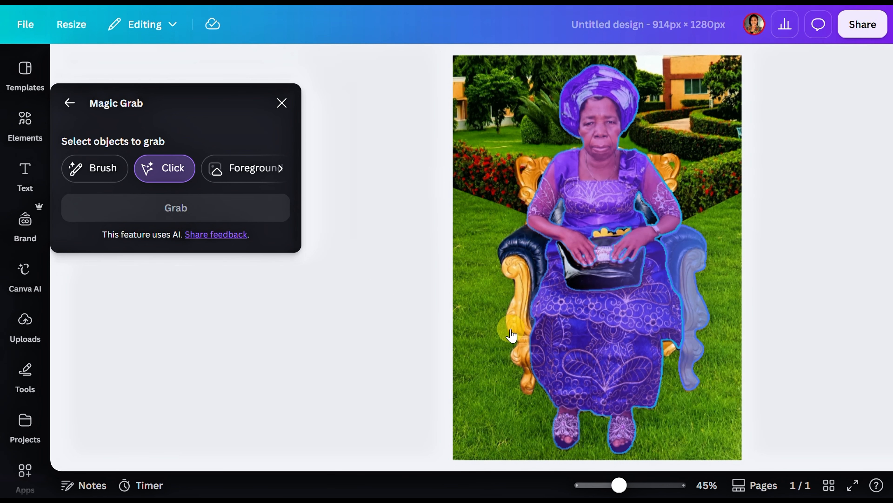
{"action": "left_click", "coordinate": [610, 274]}
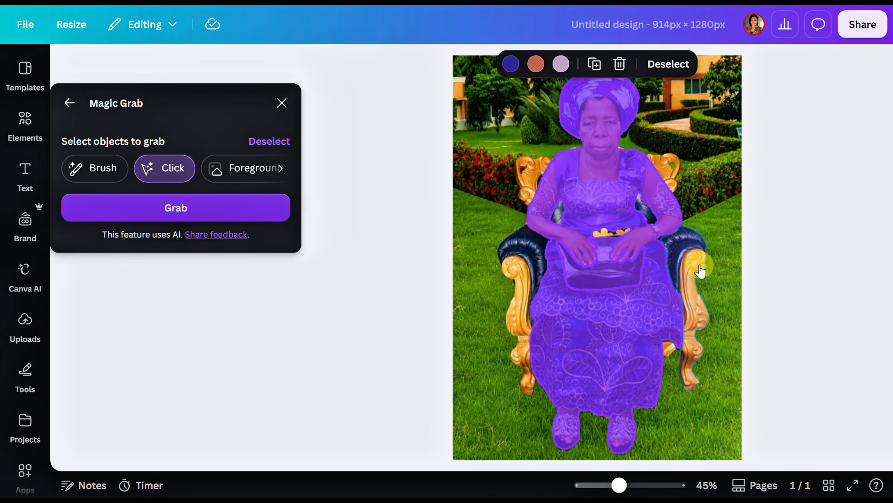
{"action": "left_click", "coordinate": [690, 243]}
{"action": "left_click", "coordinate": [504, 248]}
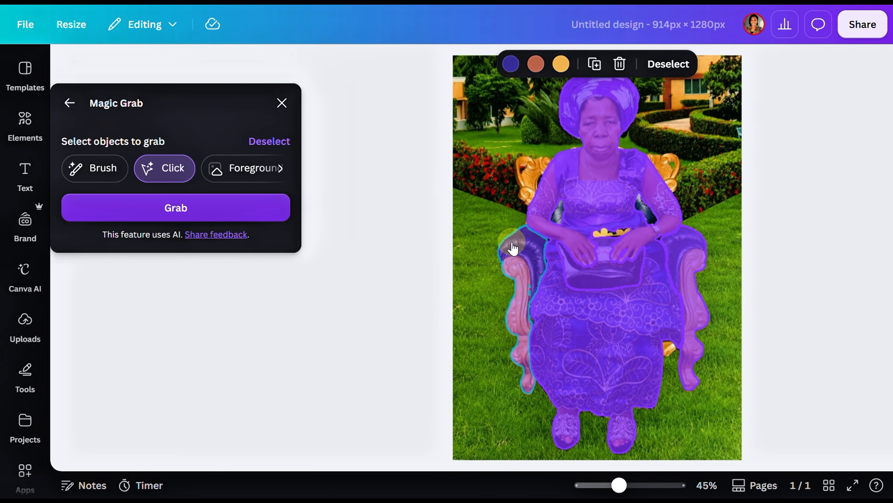
{"action": "left_click", "coordinate": [546, 295]}
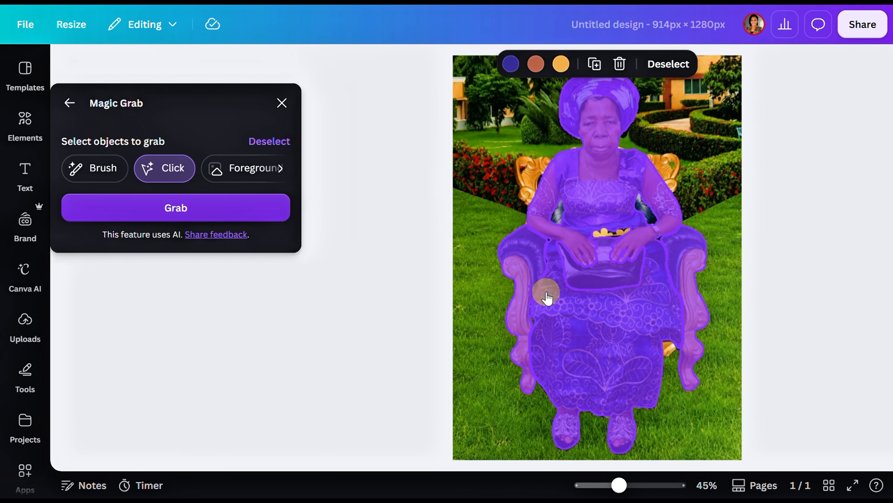
{"action": "left_click", "coordinate": [664, 162]}
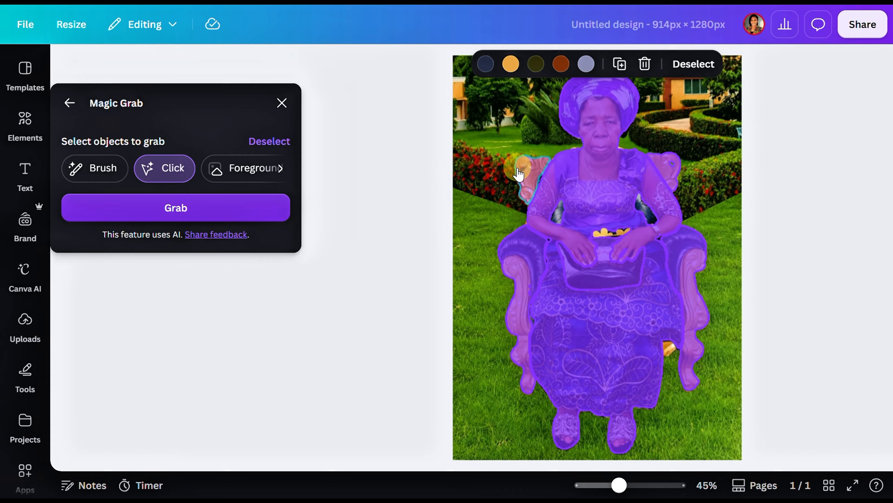
{"action": "left_click", "coordinate": [523, 176]}
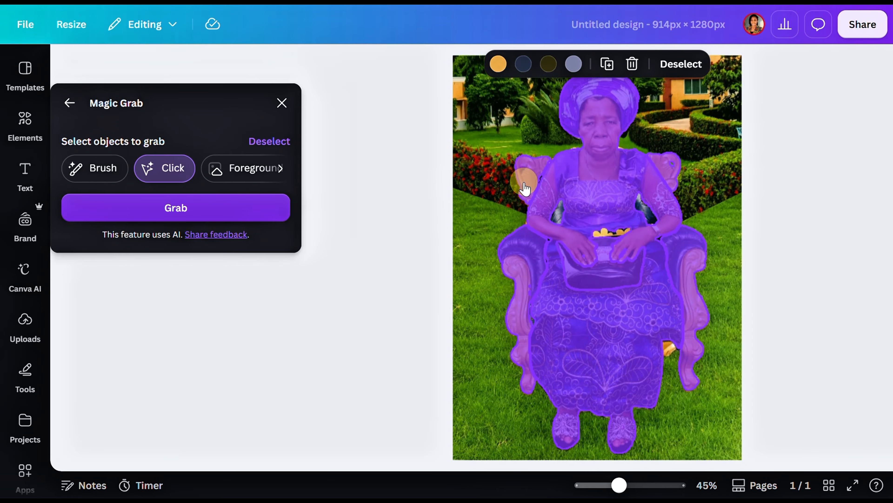
{"action": "left_click", "coordinate": [667, 347]}
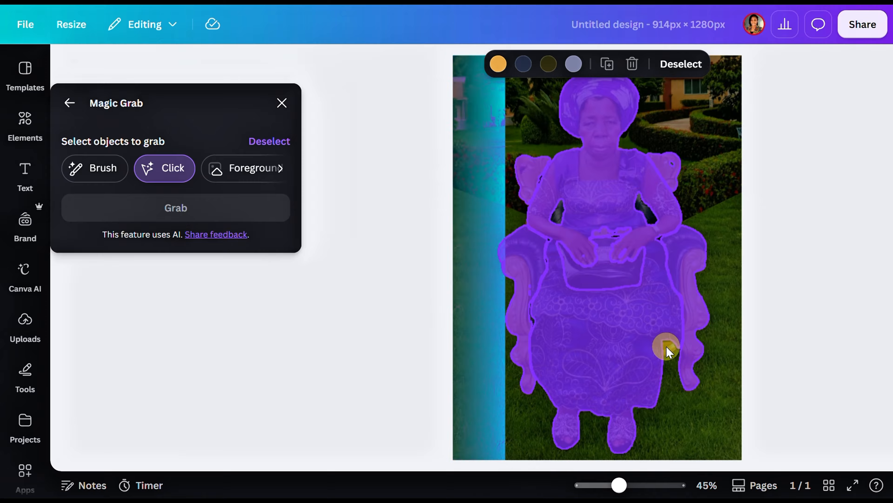
{"action": "left_click", "coordinate": [645, 219]}
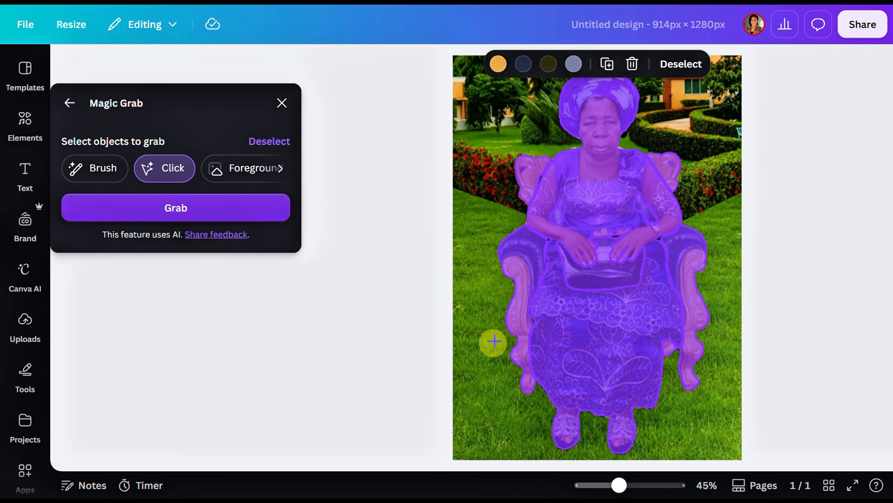
{"action": "left_click", "coordinate": [271, 216]}
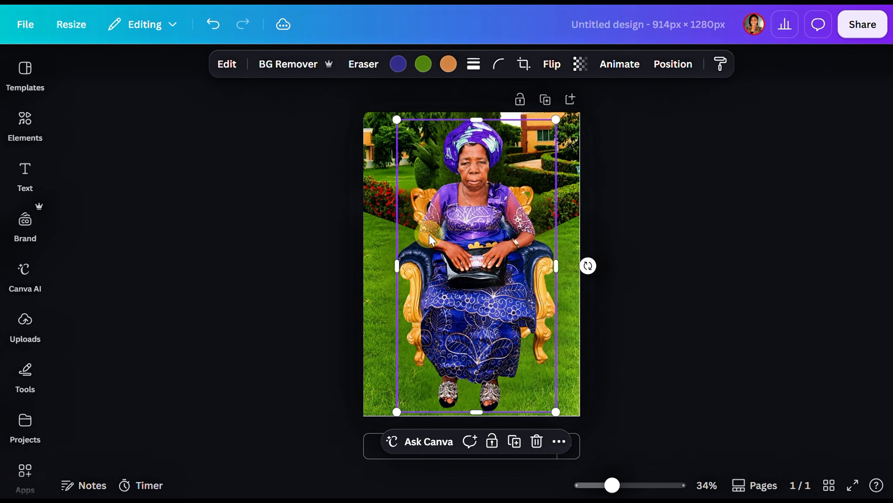
Try shifting the grabbed woman and chair cutout slightly down over the background, and undo the move.
{"action": "left_click_drag", "start_coordinate": [432, 242], "coordinate": [441, 260]}
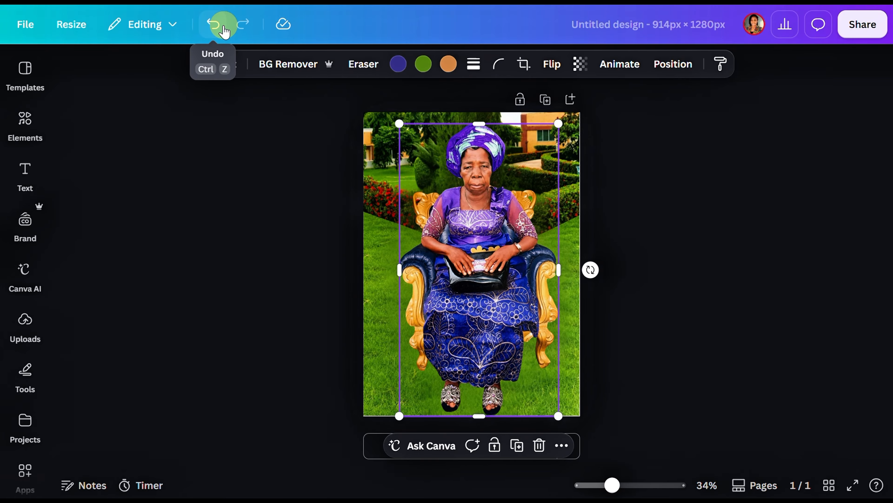
{"action": "left_click", "coordinate": [223, 31]}
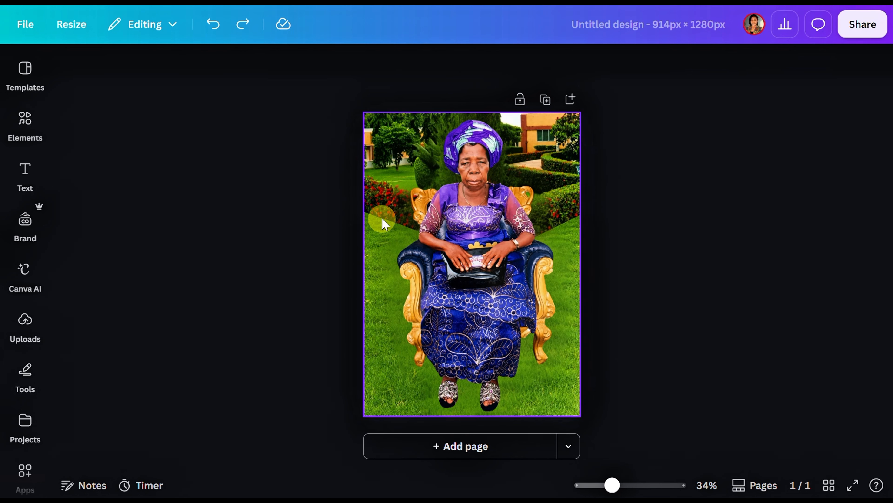
{"action": "left_click", "coordinate": [384, 223]}
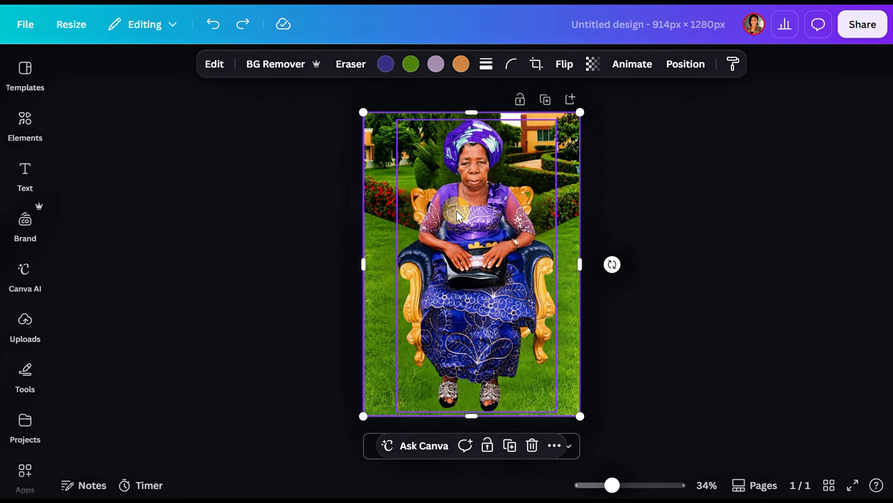
{"action": "left_click", "coordinate": [391, 218]}
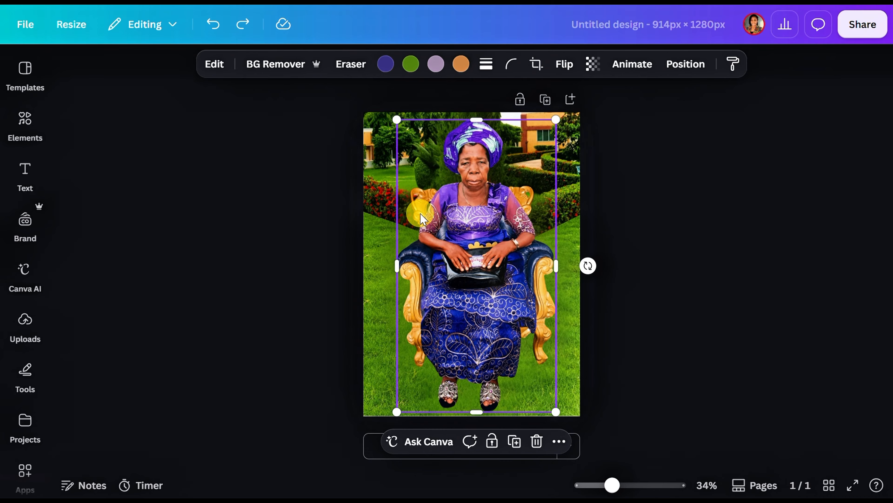
Apply a whole-image Blur to the garden background layer with an intensity of 30.
{"action": "left_click", "coordinate": [368, 212]}
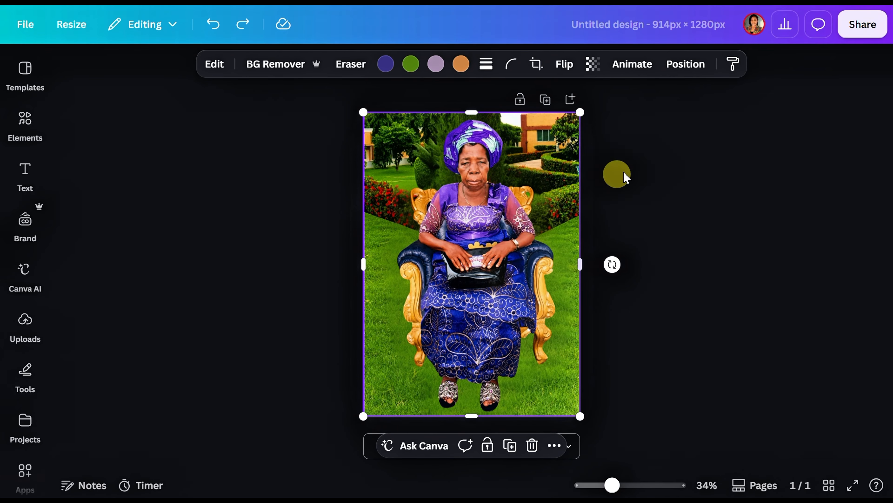
{"action": "left_click", "coordinate": [212, 65]}
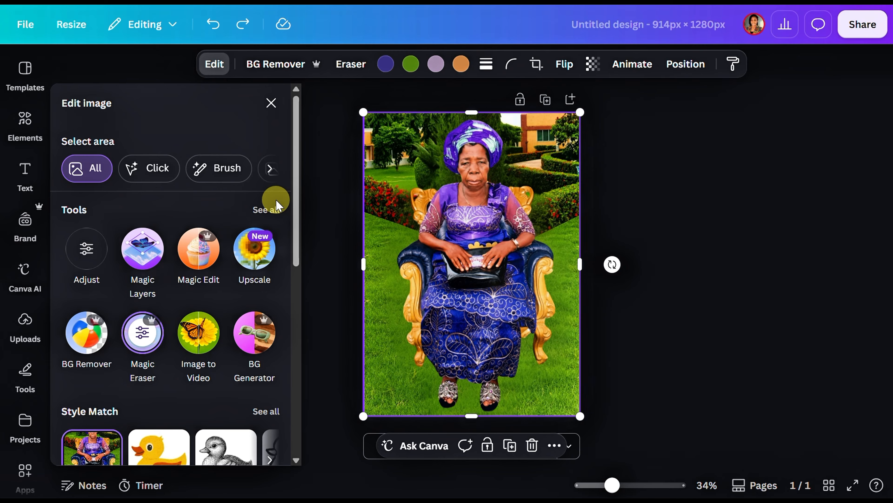
{"action": "left_click", "coordinate": [267, 210]}
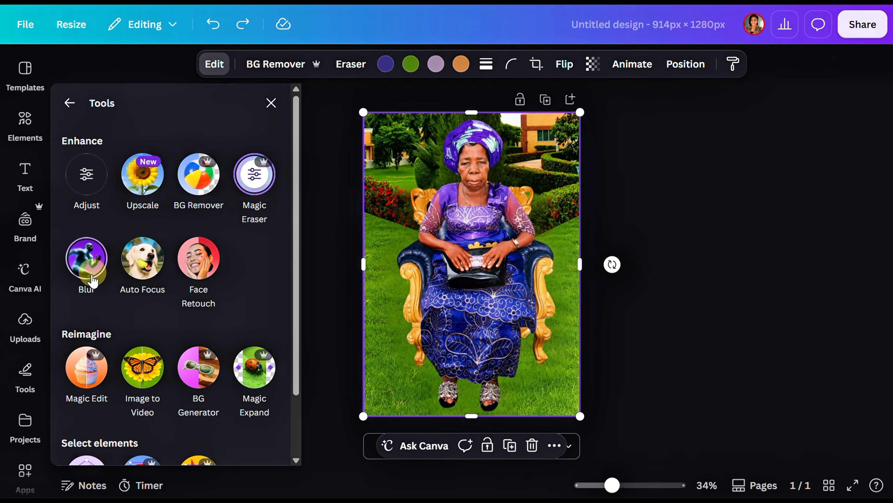
{"action": "left_click", "coordinate": [75, 264]}
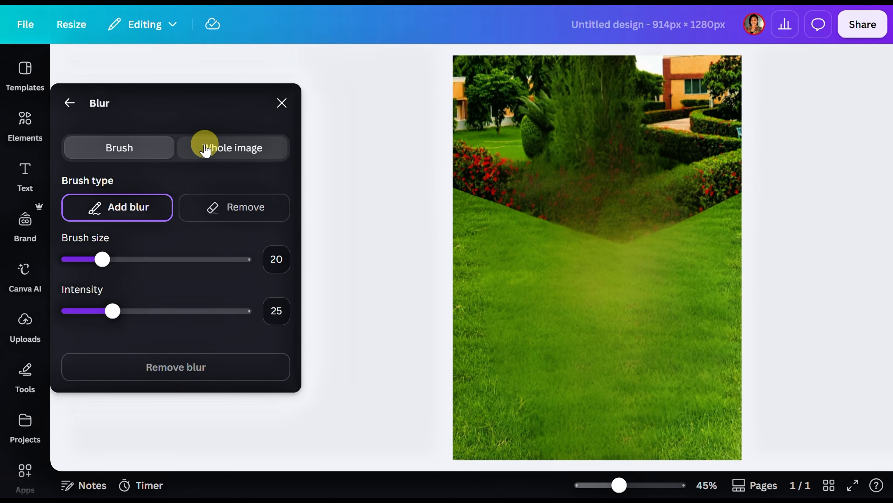
{"action": "left_click", "coordinate": [218, 150]}
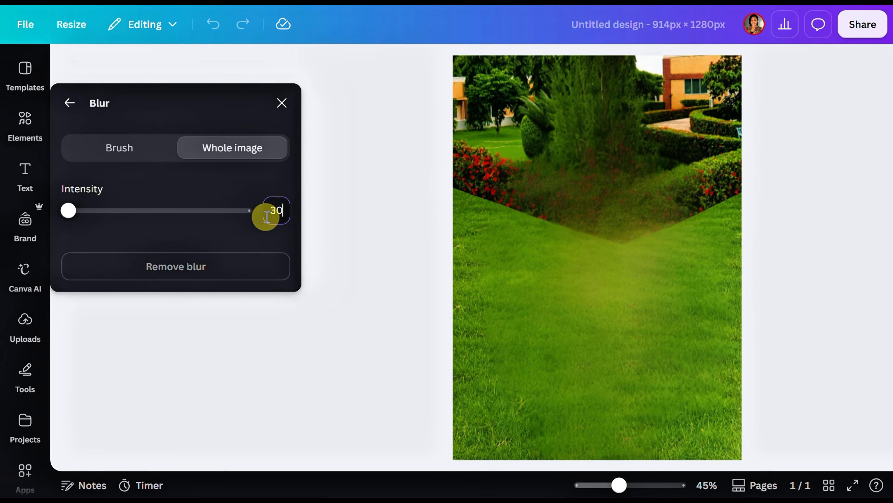
{"action": "key", "text": "Return"}
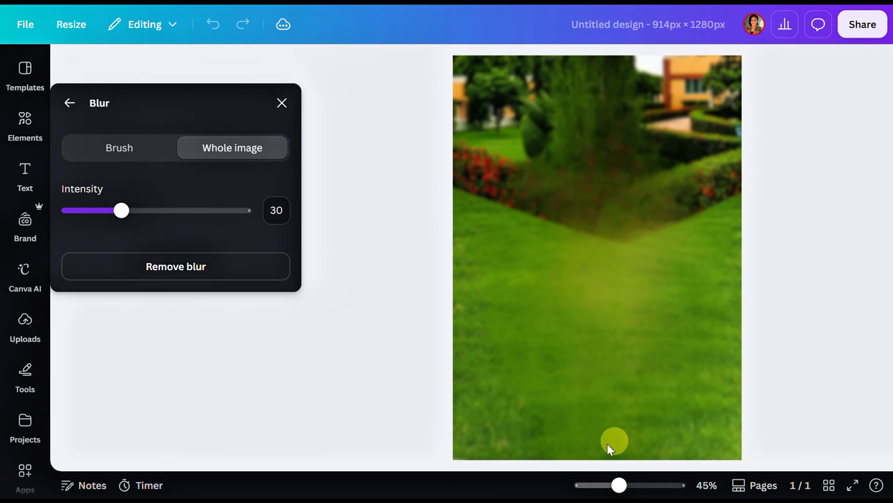
Try stronger blur intensities of 53 and 70 on the background.
{"action": "left_click_drag", "start_coordinate": [122, 211], "coordinate": [164, 211]}
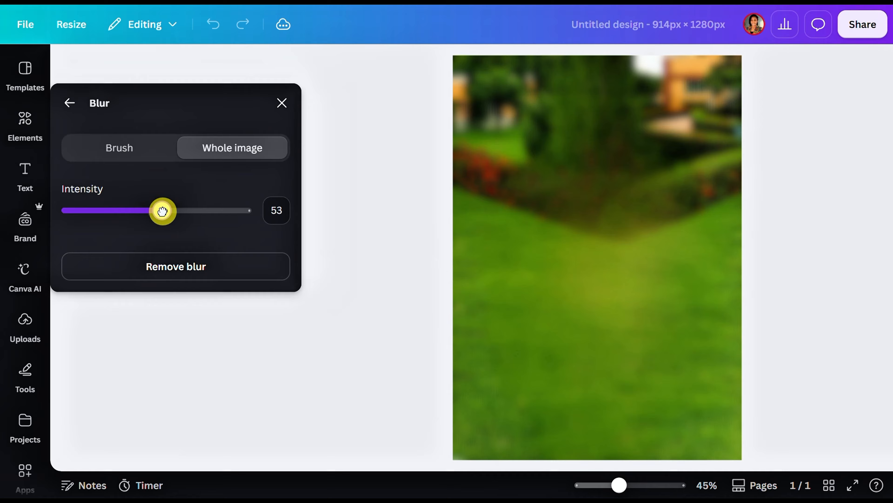
{"action": "left_click", "coordinate": [276, 211]}
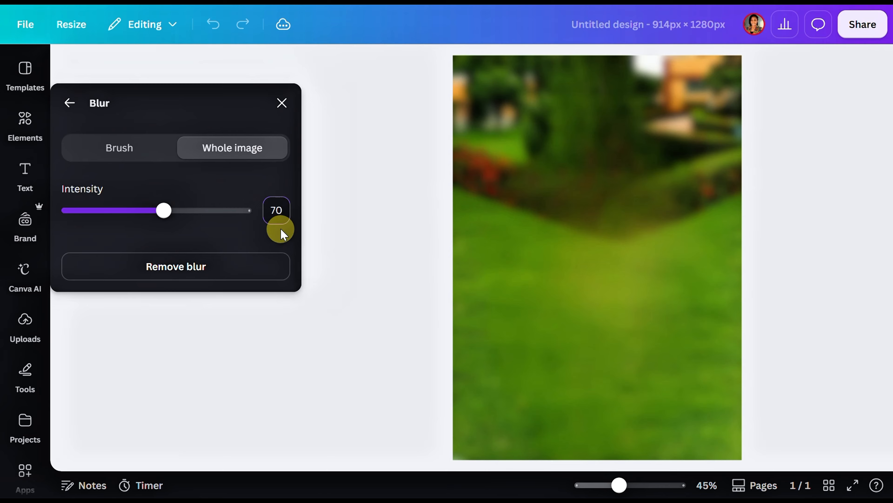
{"action": "key", "text": "Return"}
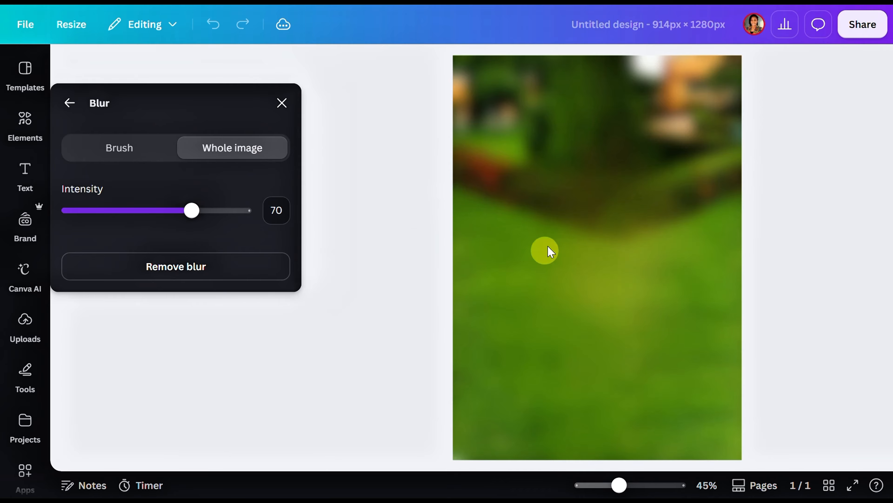
Set the background's blur intensity to 49 and close the blur settings.
{"action": "left_click_drag", "start_coordinate": [191, 211], "coordinate": [159, 212]}
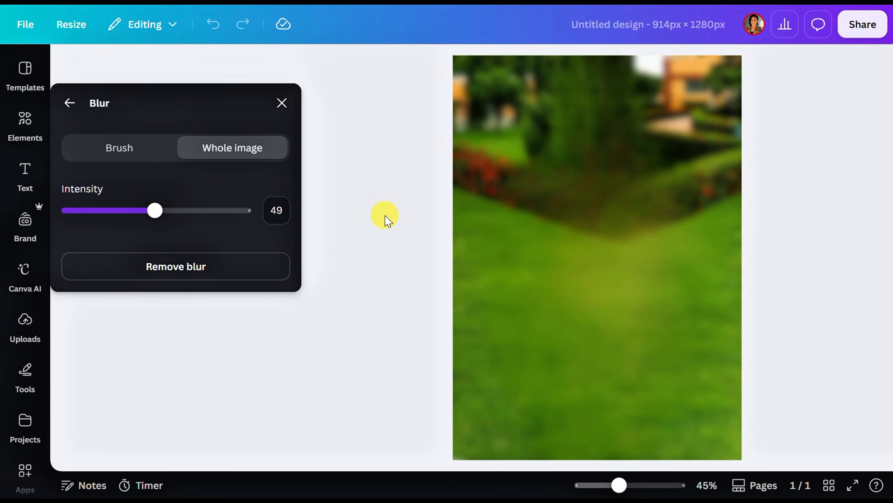
{"action": "left_click", "coordinate": [273, 105]}
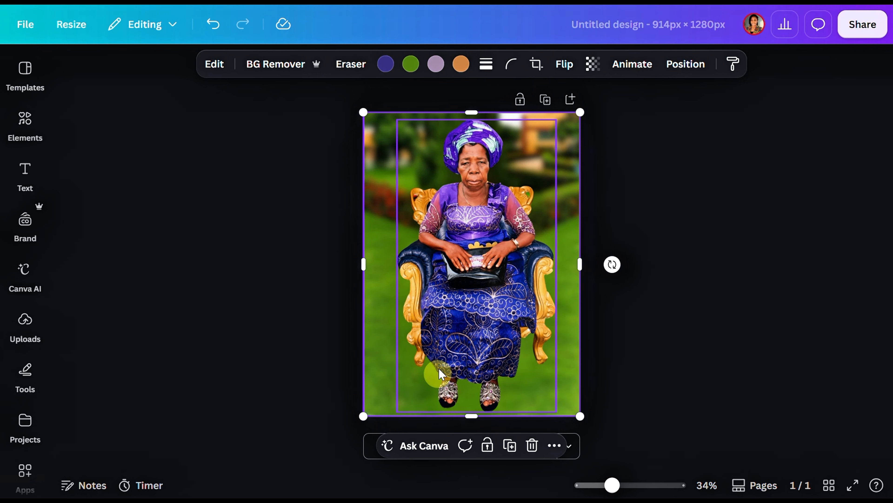
Download the design as a PNG at size 3.125 (2,856 × 4,000 px).
{"action": "left_click", "coordinate": [863, 32]}
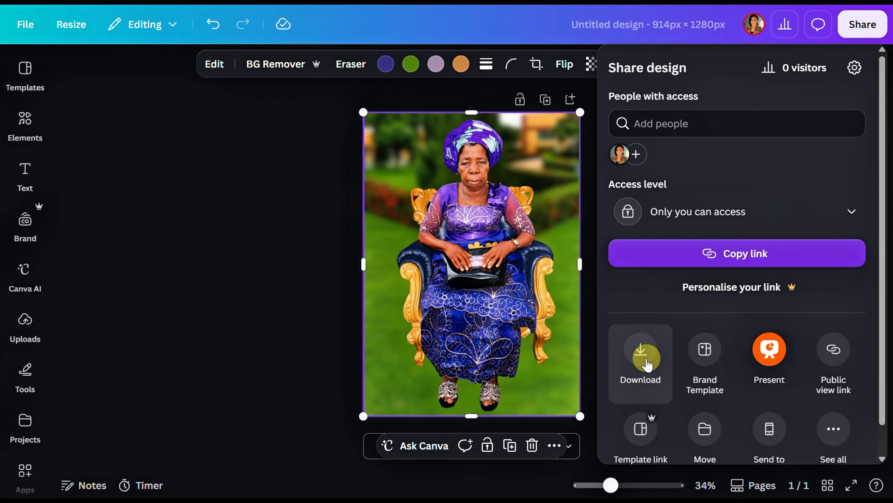
{"action": "left_click", "coordinate": [646, 364]}
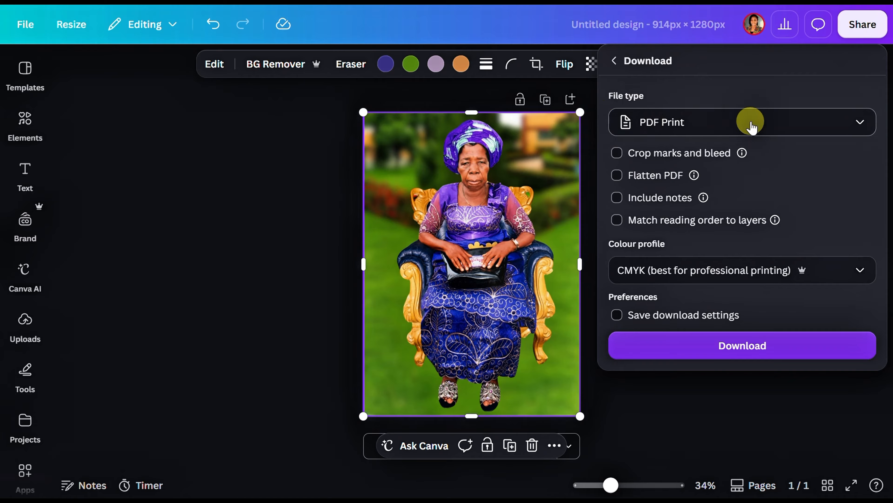
{"action": "left_click", "coordinate": [861, 123]}
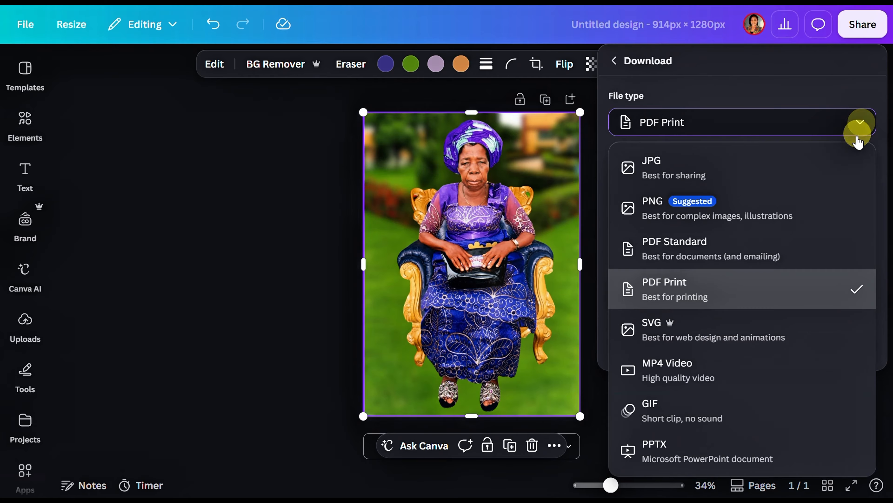
{"action": "left_click", "coordinate": [724, 217]}
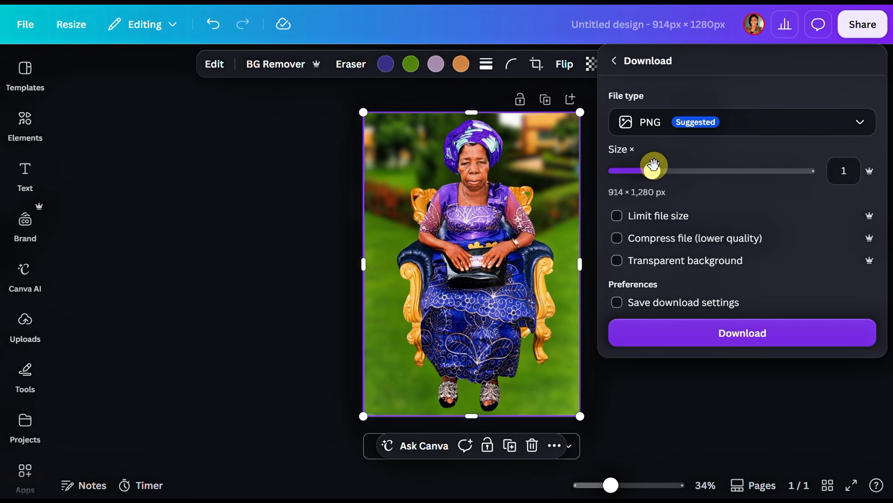
{"action": "left_click_drag", "start_coordinate": [654, 165], "coordinate": [827, 163]}
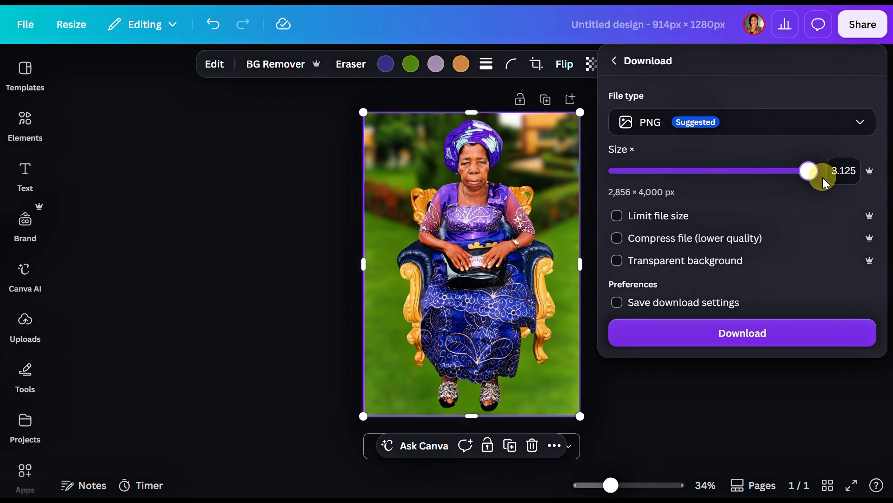
{"action": "left_click", "coordinate": [785, 333]}
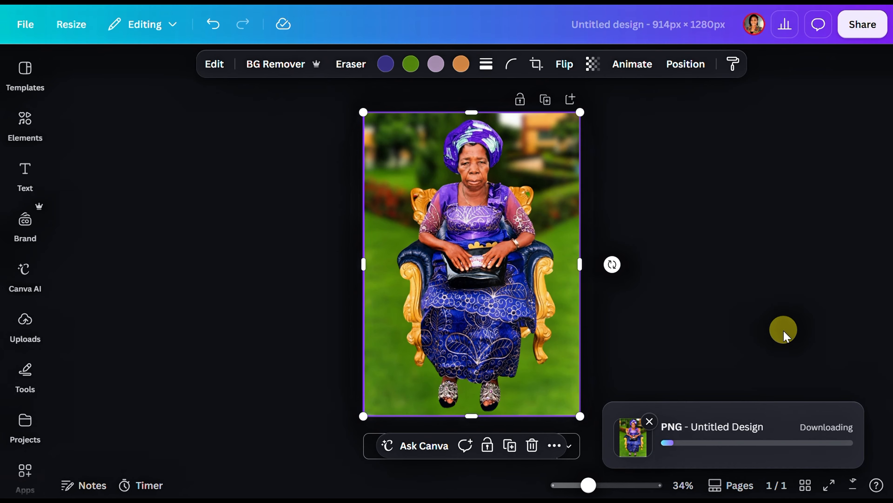